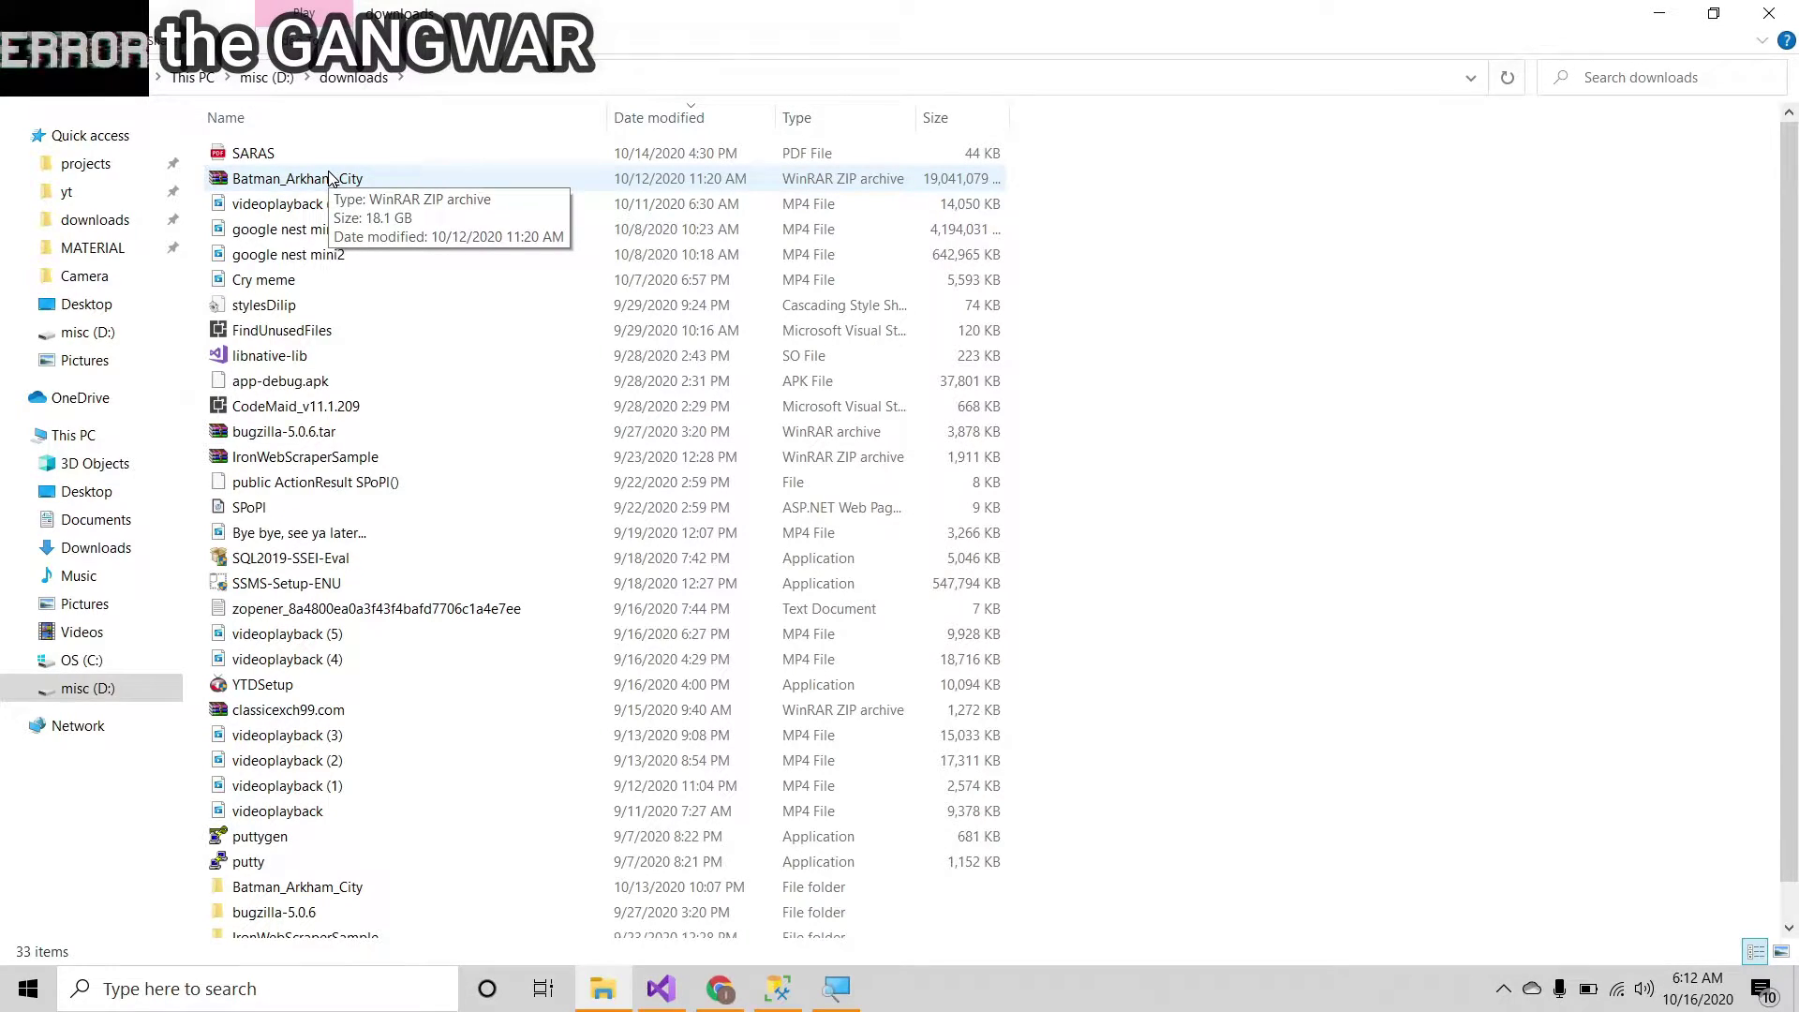
# Locate the extracted Batman_Arkham_City folder in downloads and select it
pyautogui.click(239, 188)
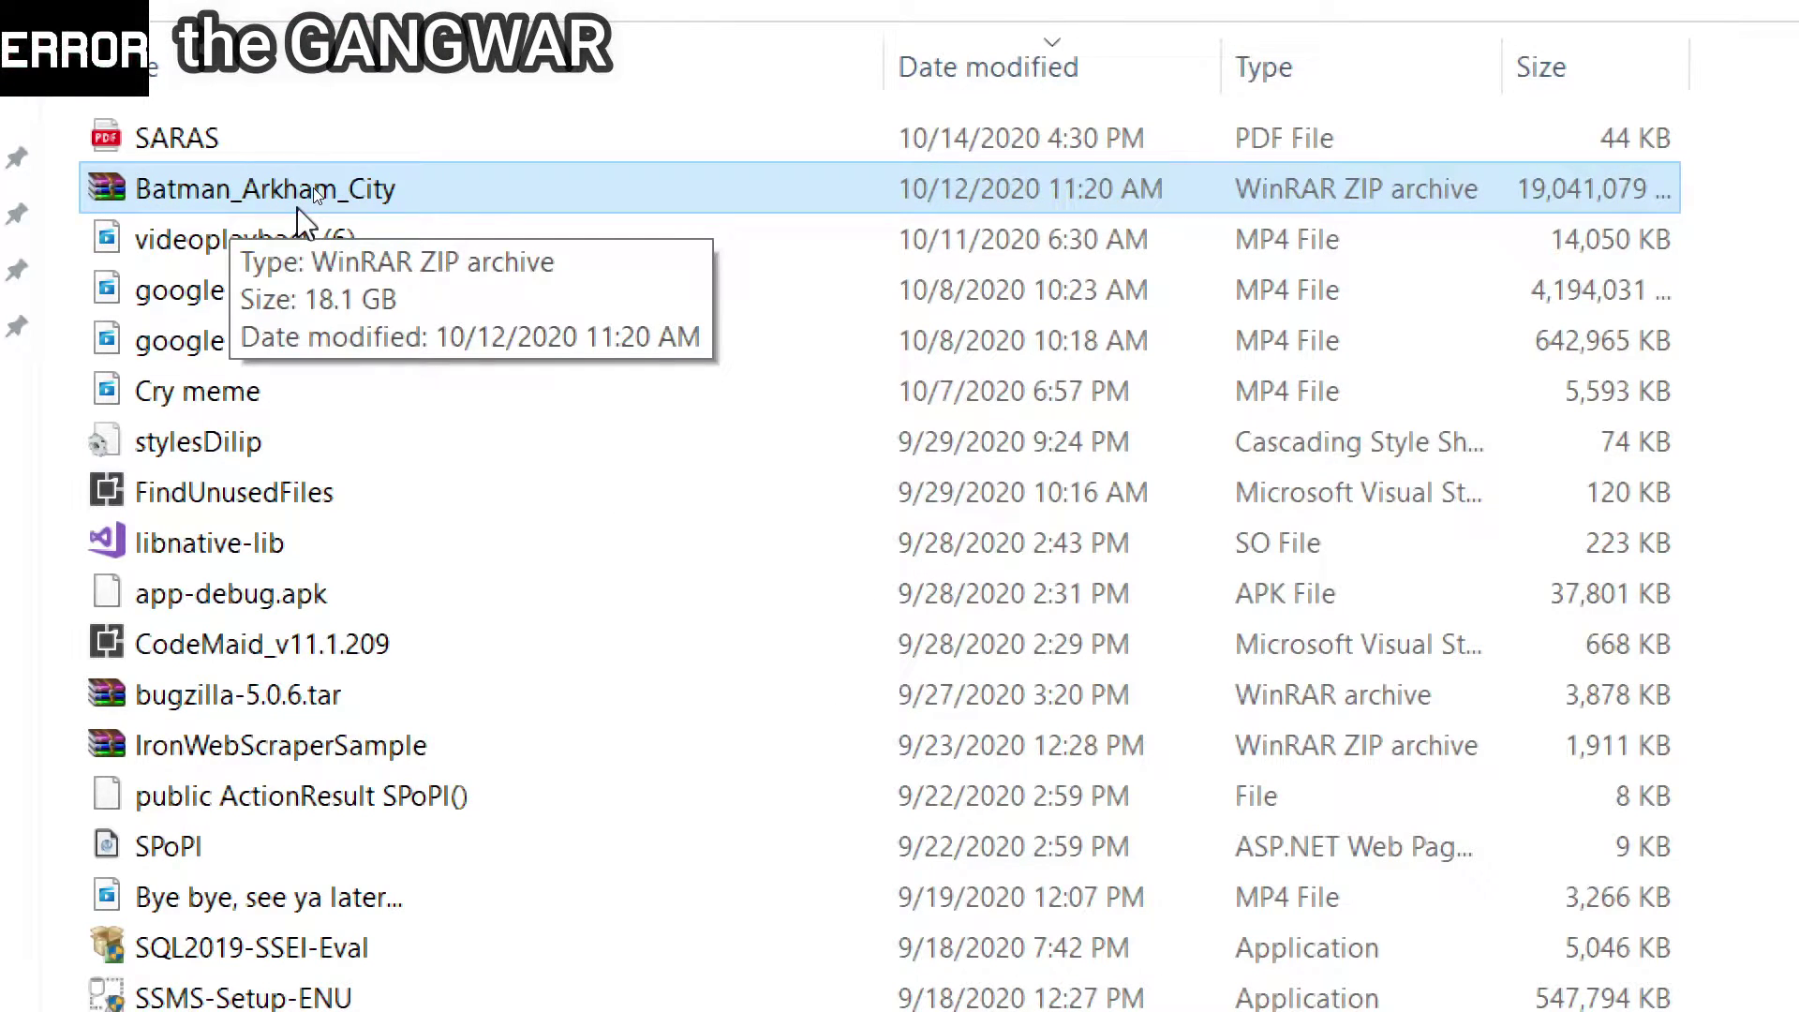
pyautogui.scroll(-5, 267, 844)
pyautogui.click(282, 885)
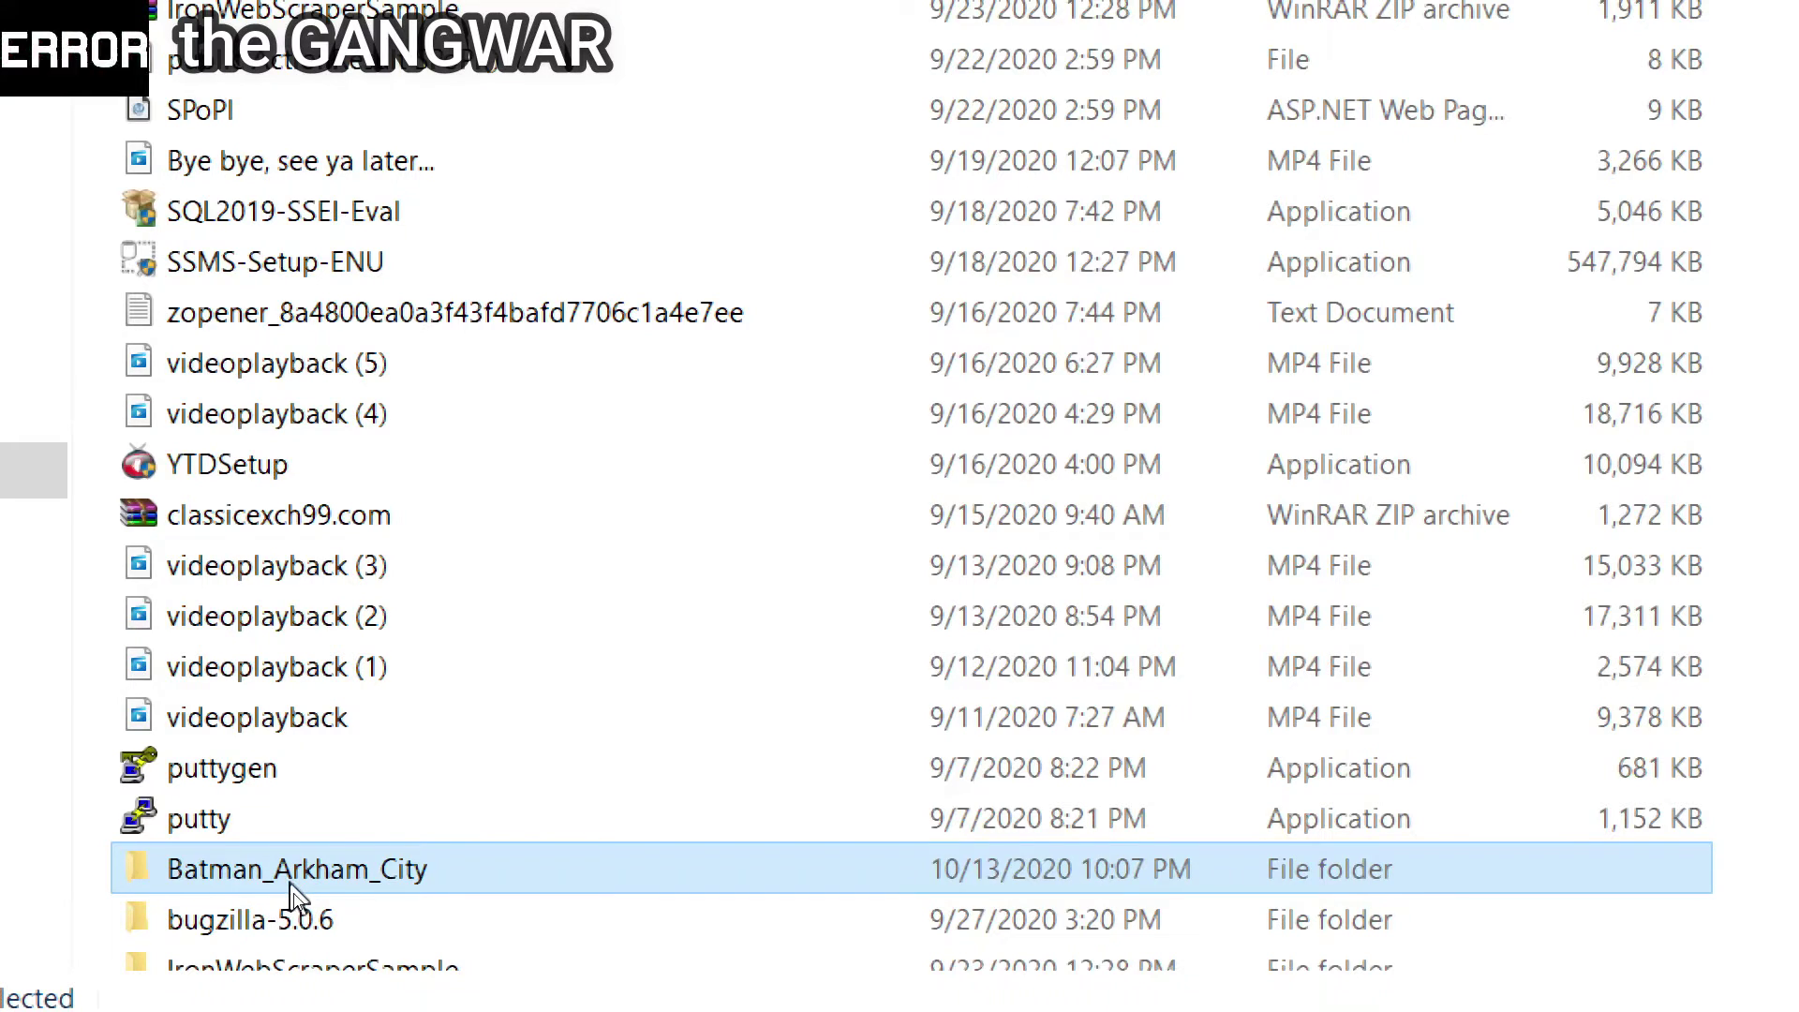
# Reach Game_Setup_DVD inside the inner Batman_Arkham_City folder and mount it as a drive
pyautogui.doubleClick(298, 886)
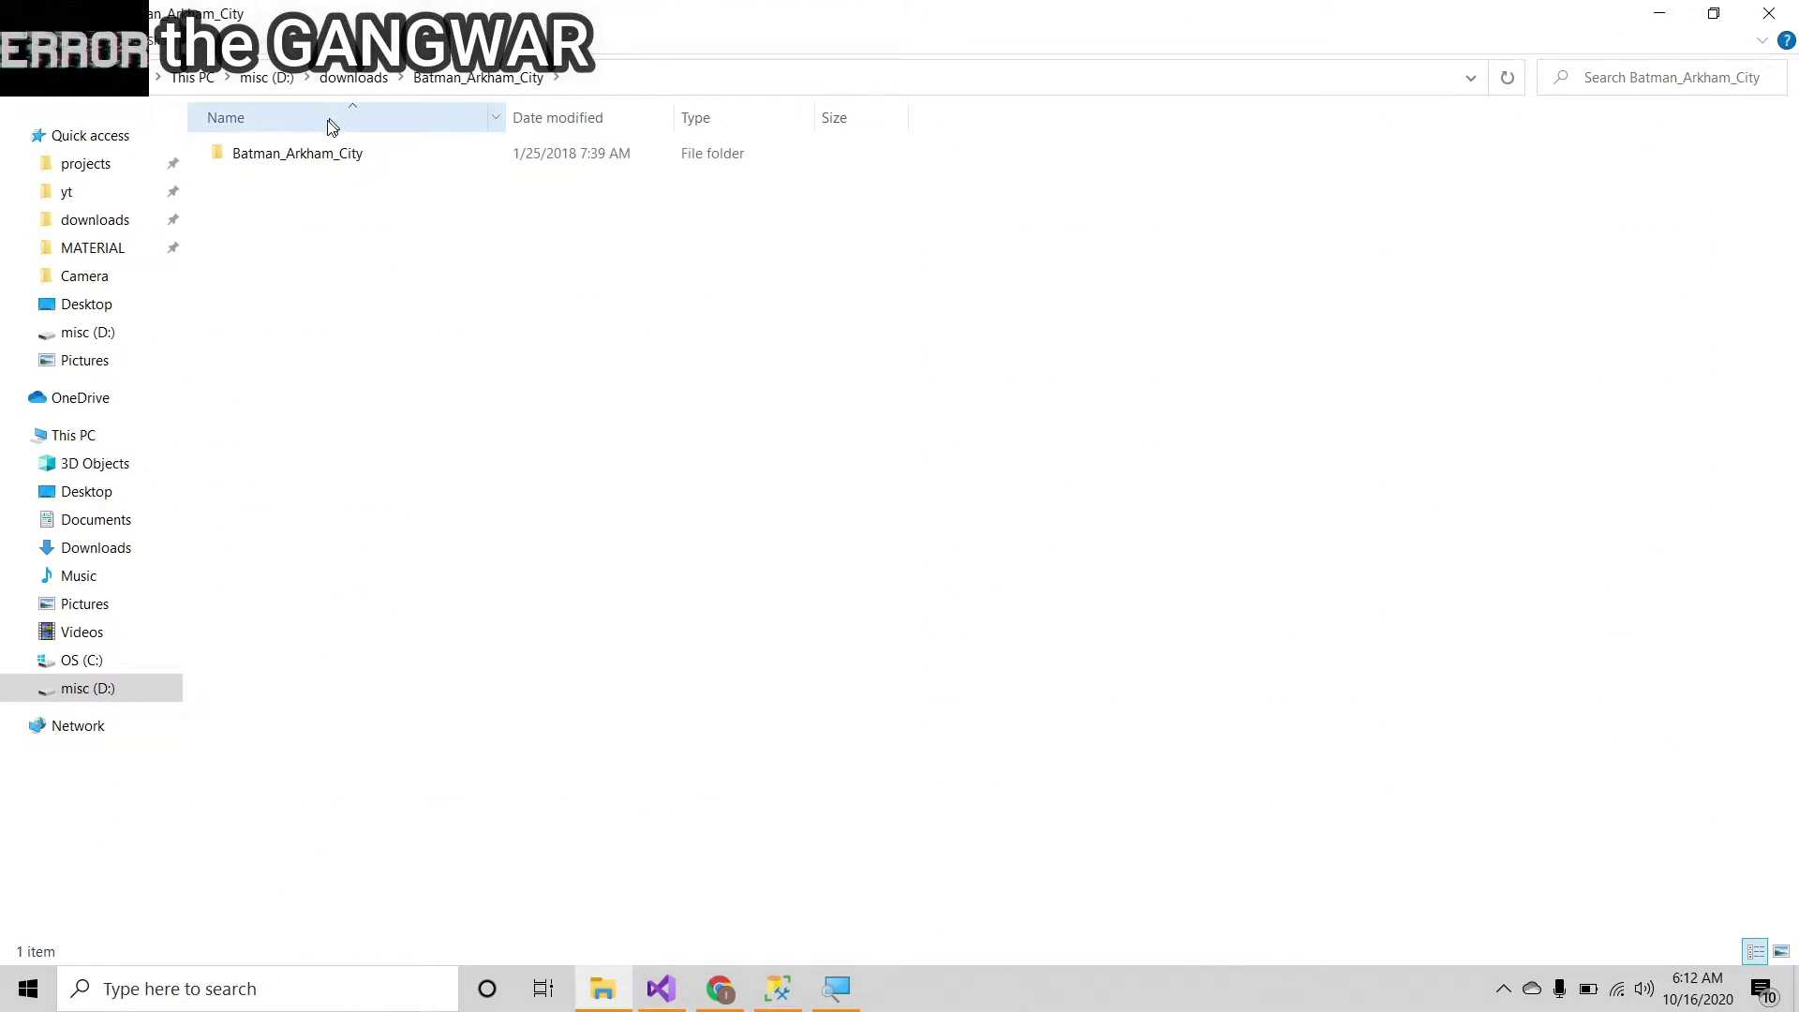
pyautogui.doubleClick(314, 145)
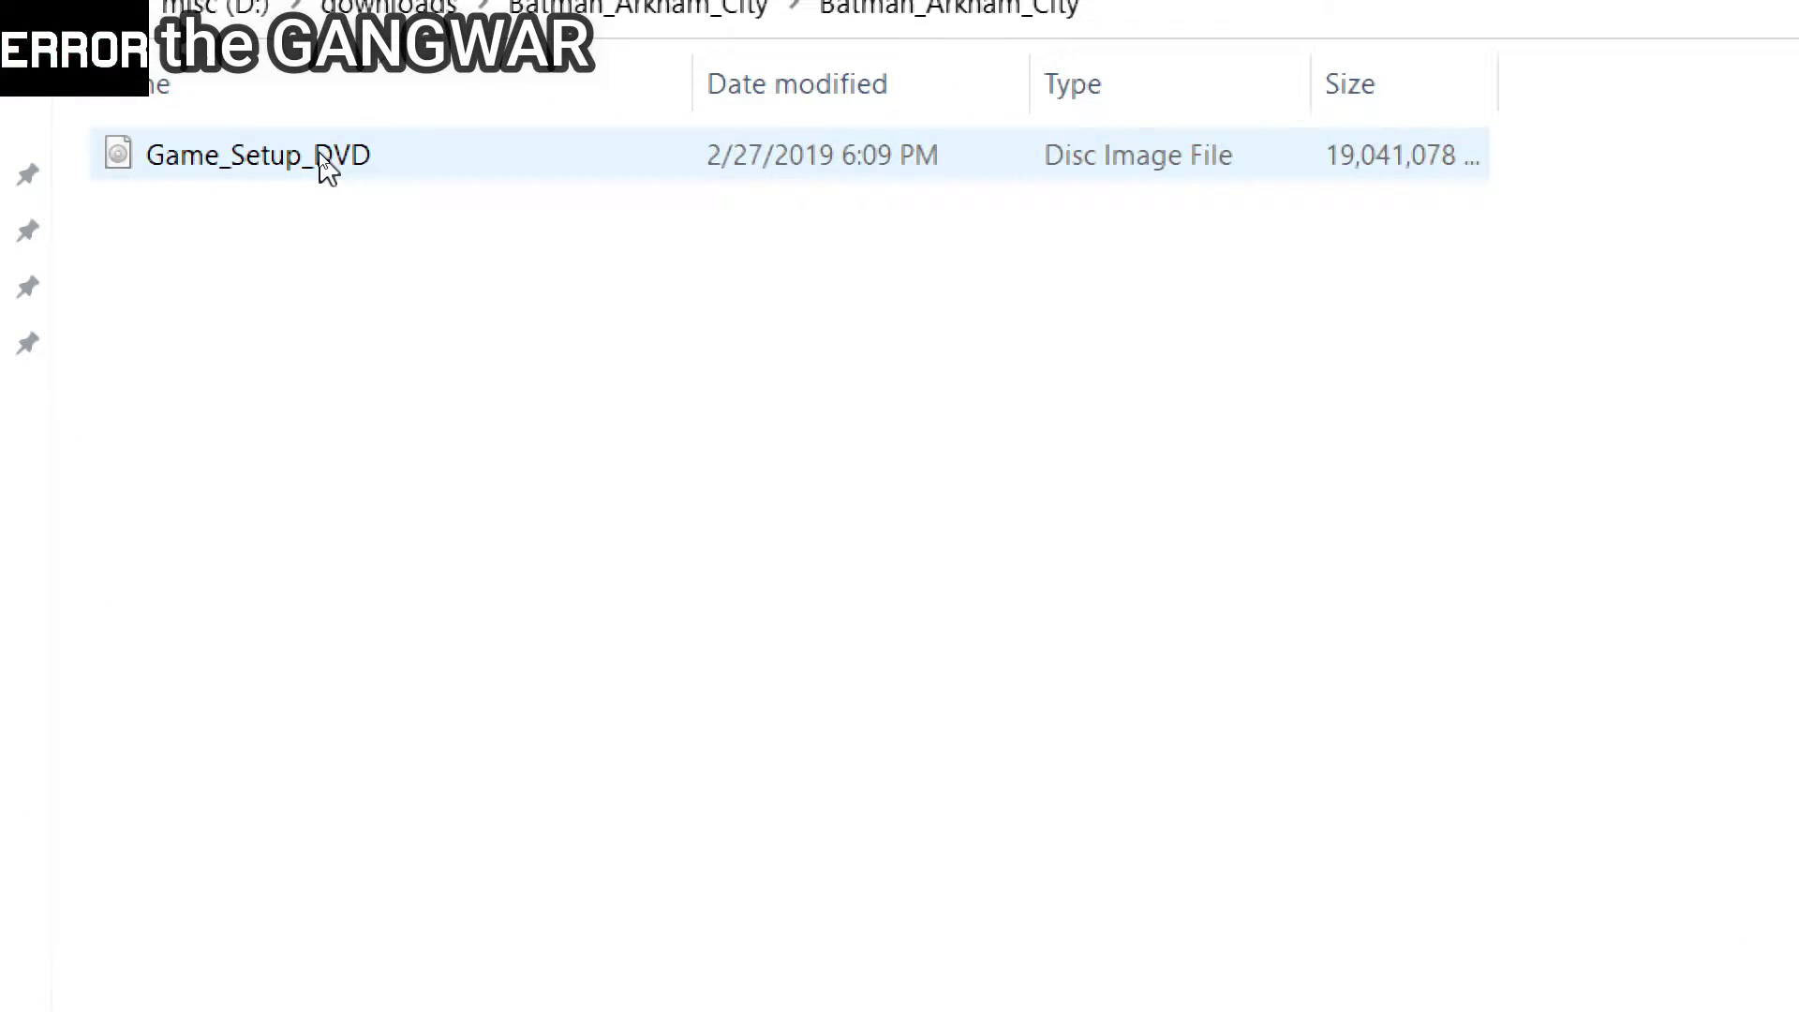
pyautogui.rightClick(323, 166)
pyautogui.click(383, 197)
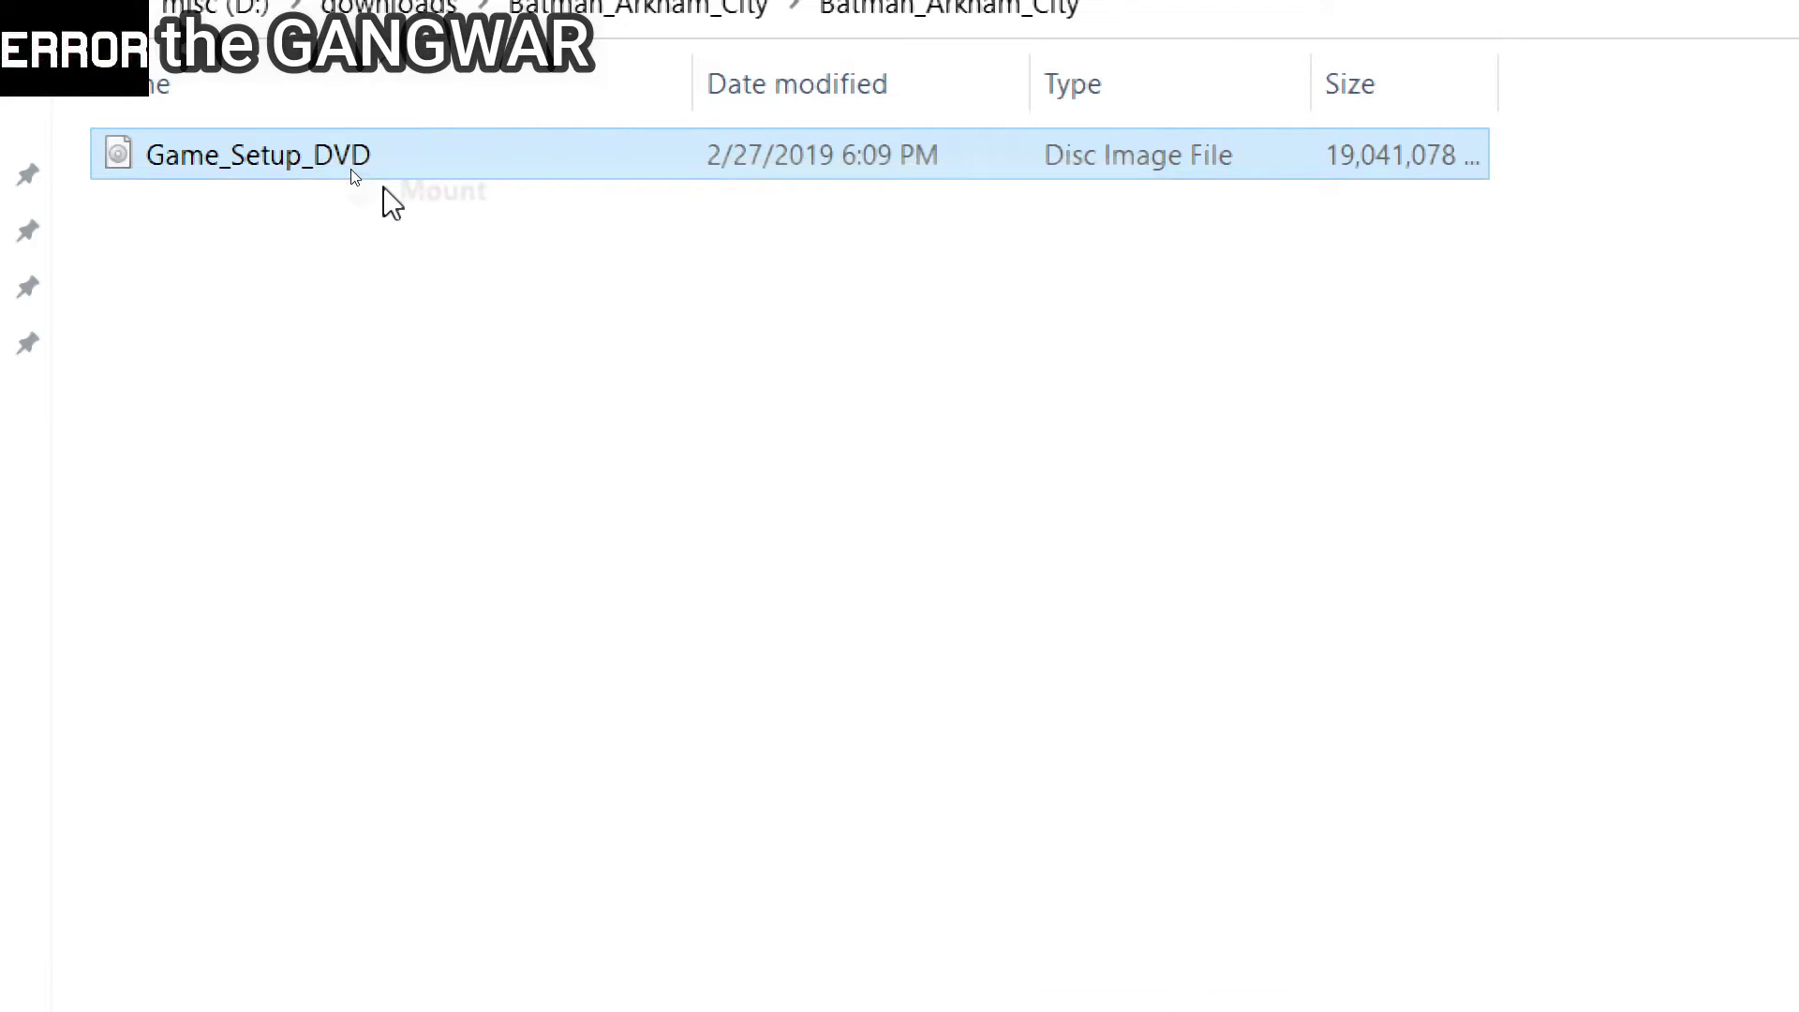
# Launch Setup from the mounted DVD Drive E: to start the installer
pyautogui.click(493, 280)
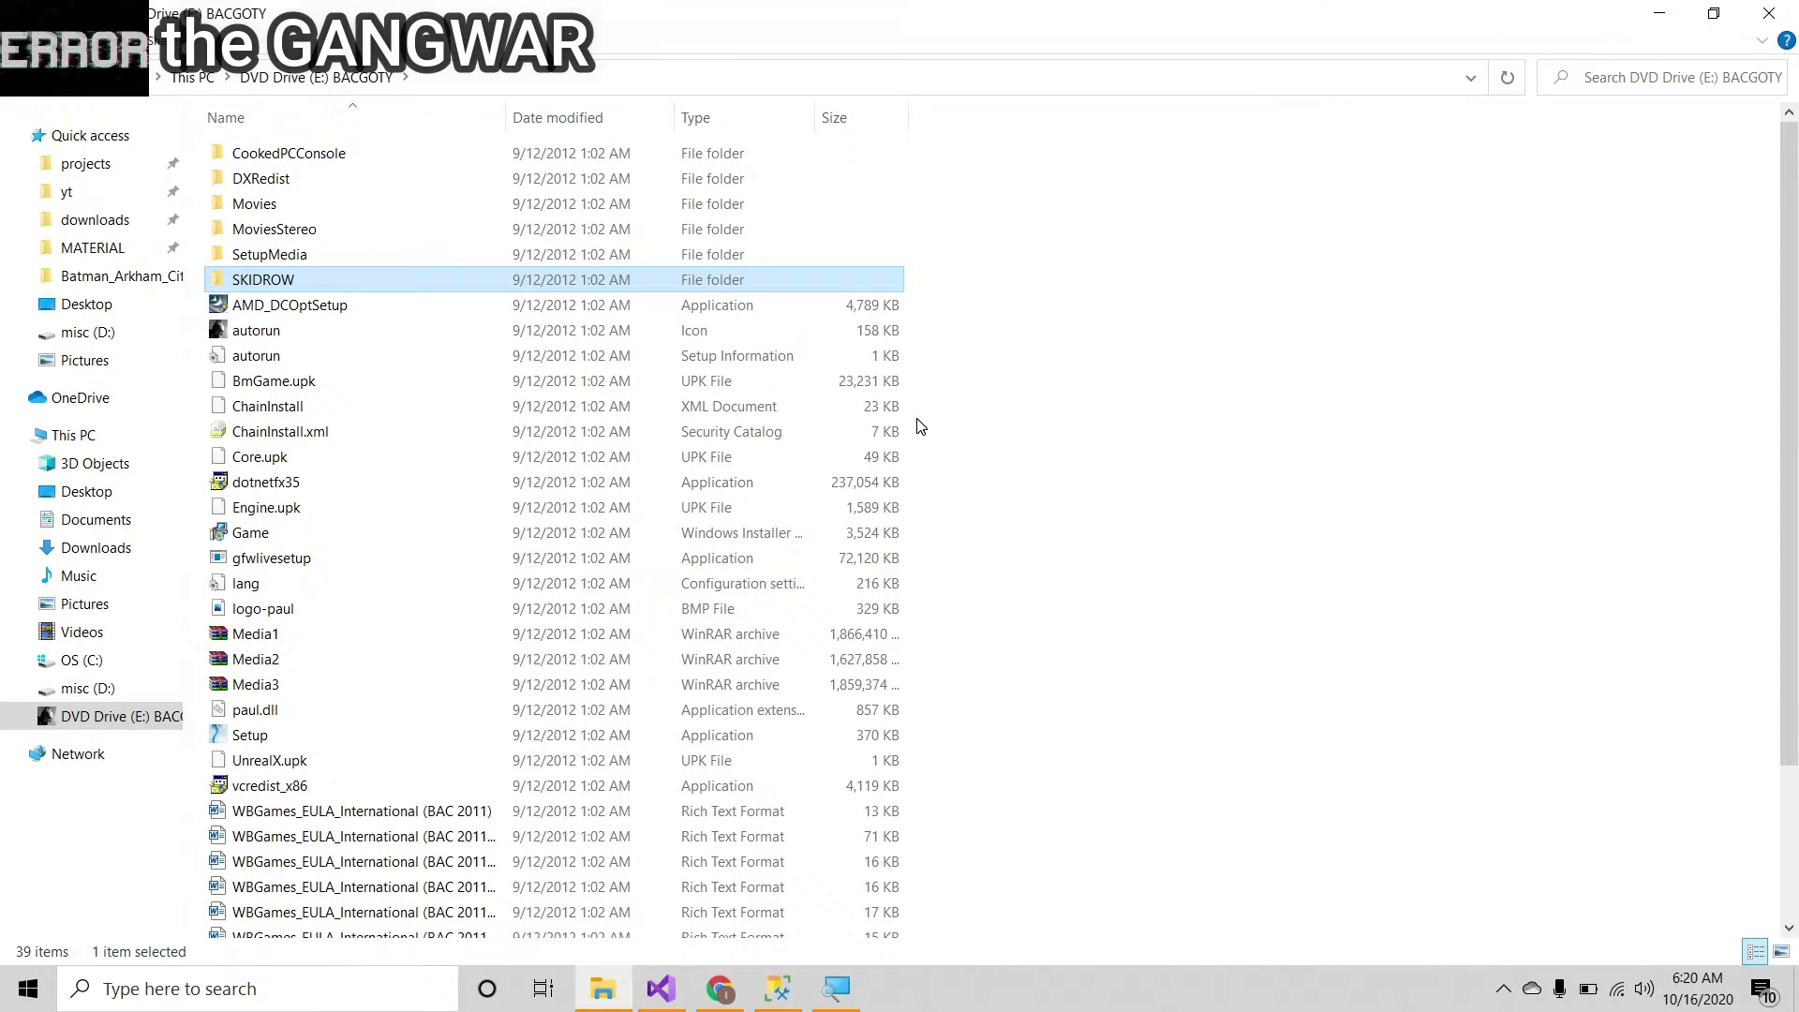
pyautogui.click(293, 738)
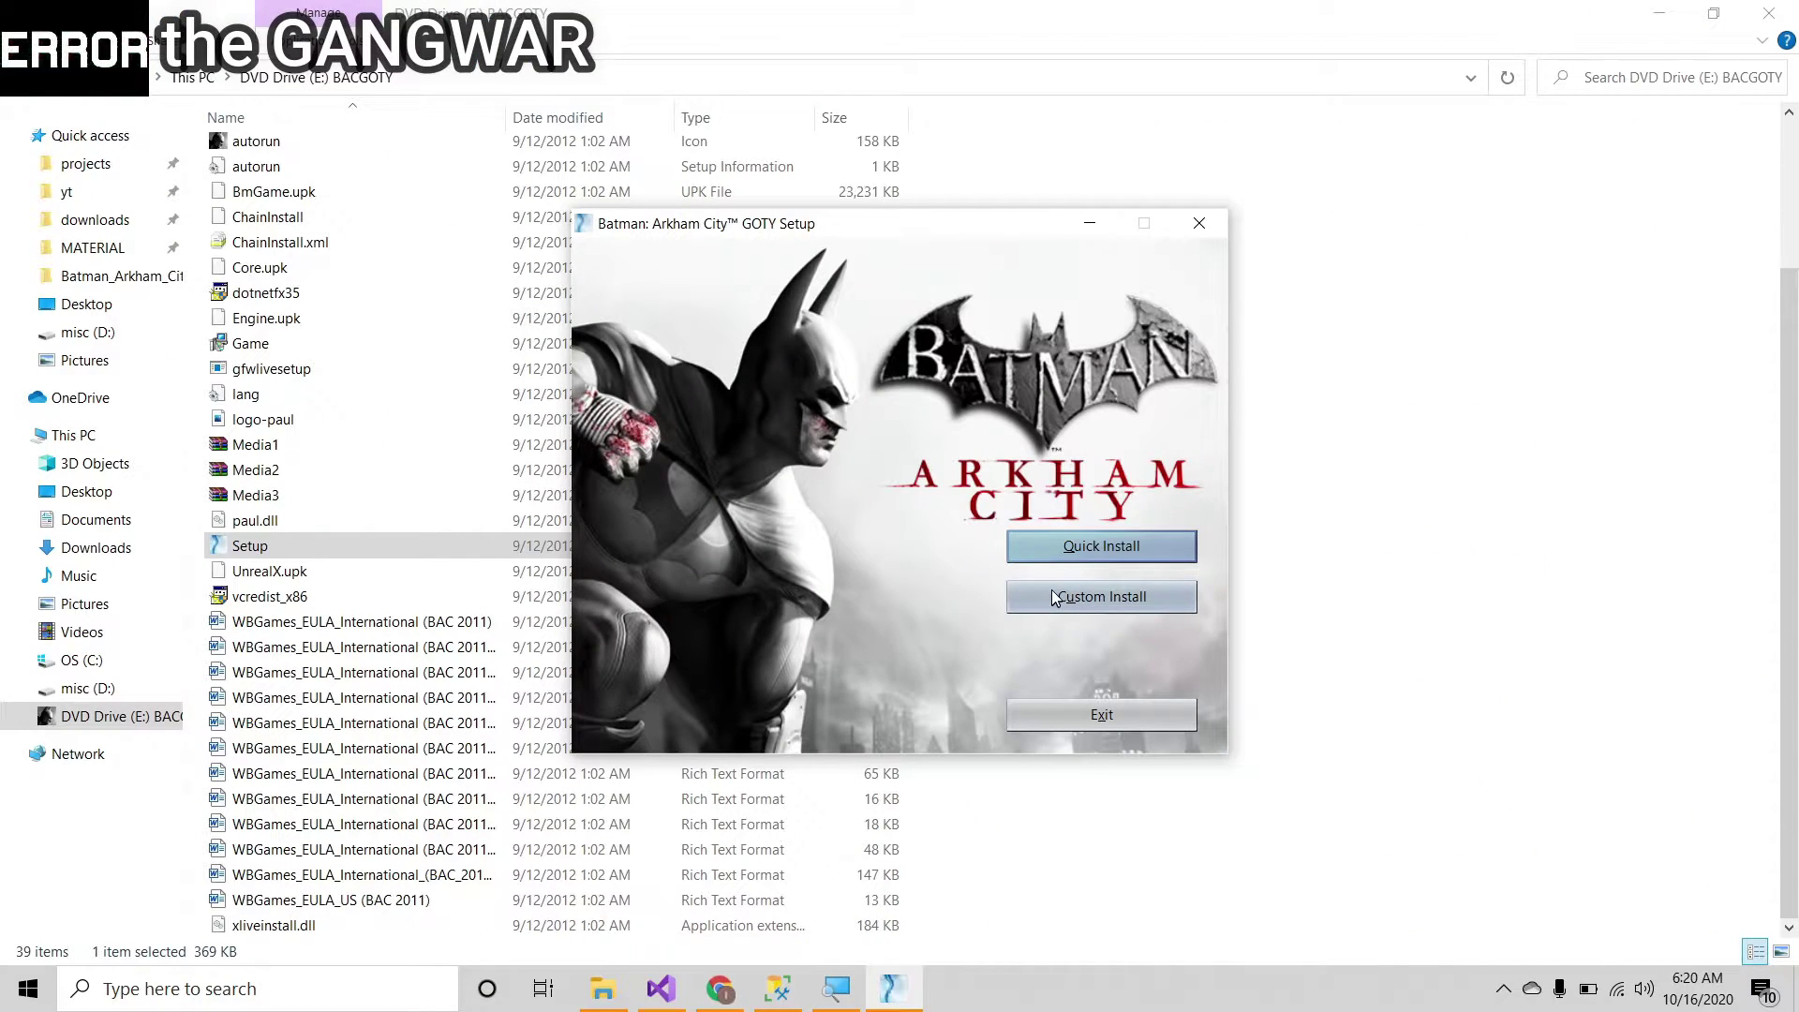
# Choose Custom Install with the GAMES folder as location and proceed to the license agreement
pyautogui.click(1055, 596)
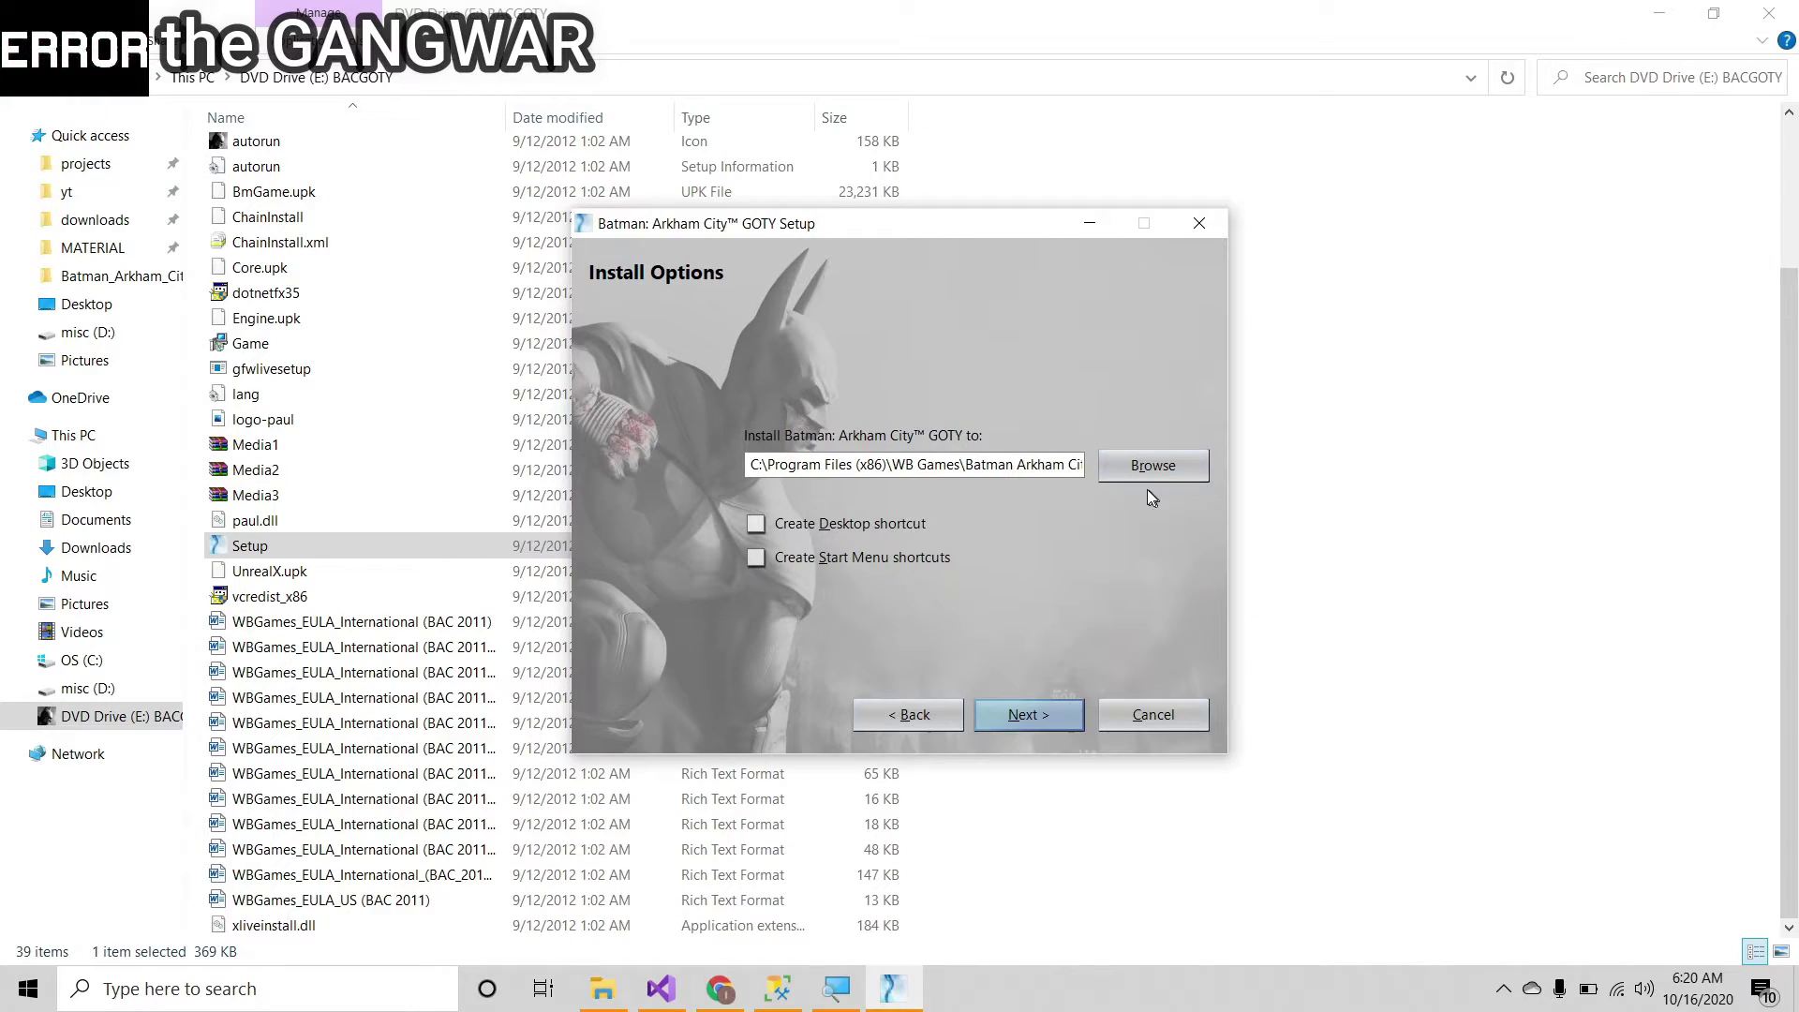
pyautogui.click(1154, 463)
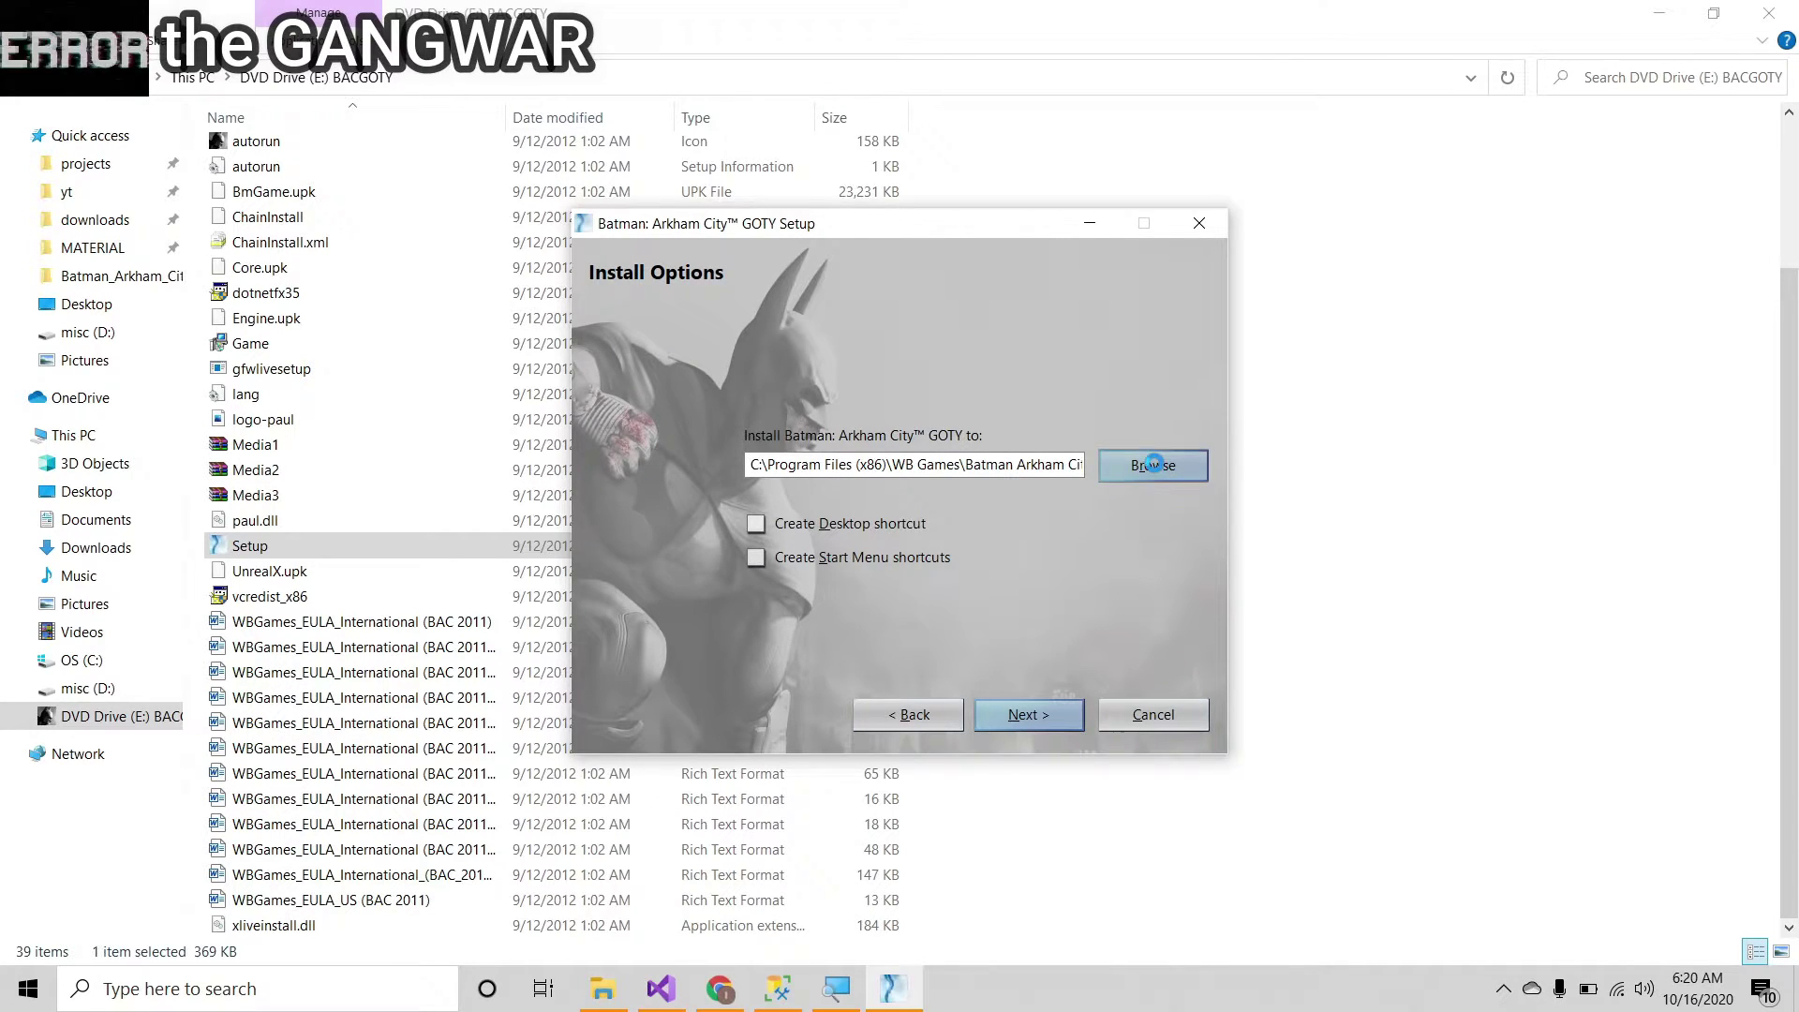
pyautogui.click(823, 435)
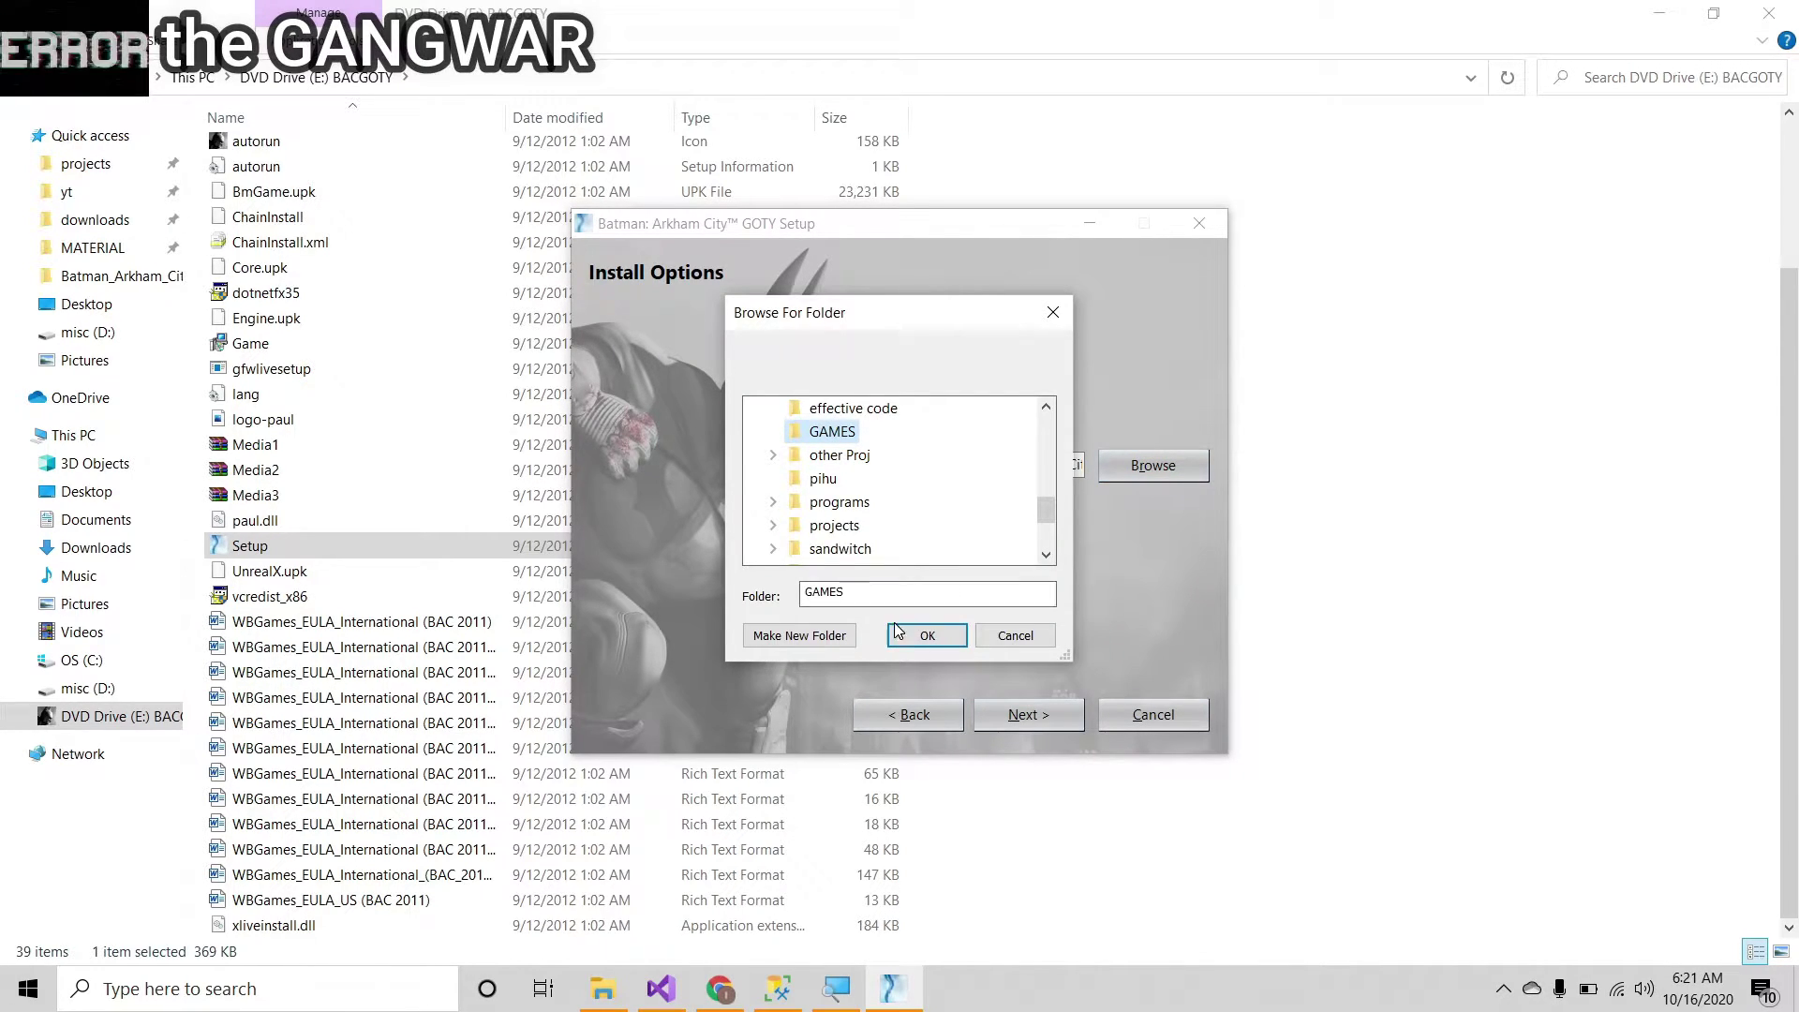
pyautogui.click(923, 639)
pyautogui.click(1031, 716)
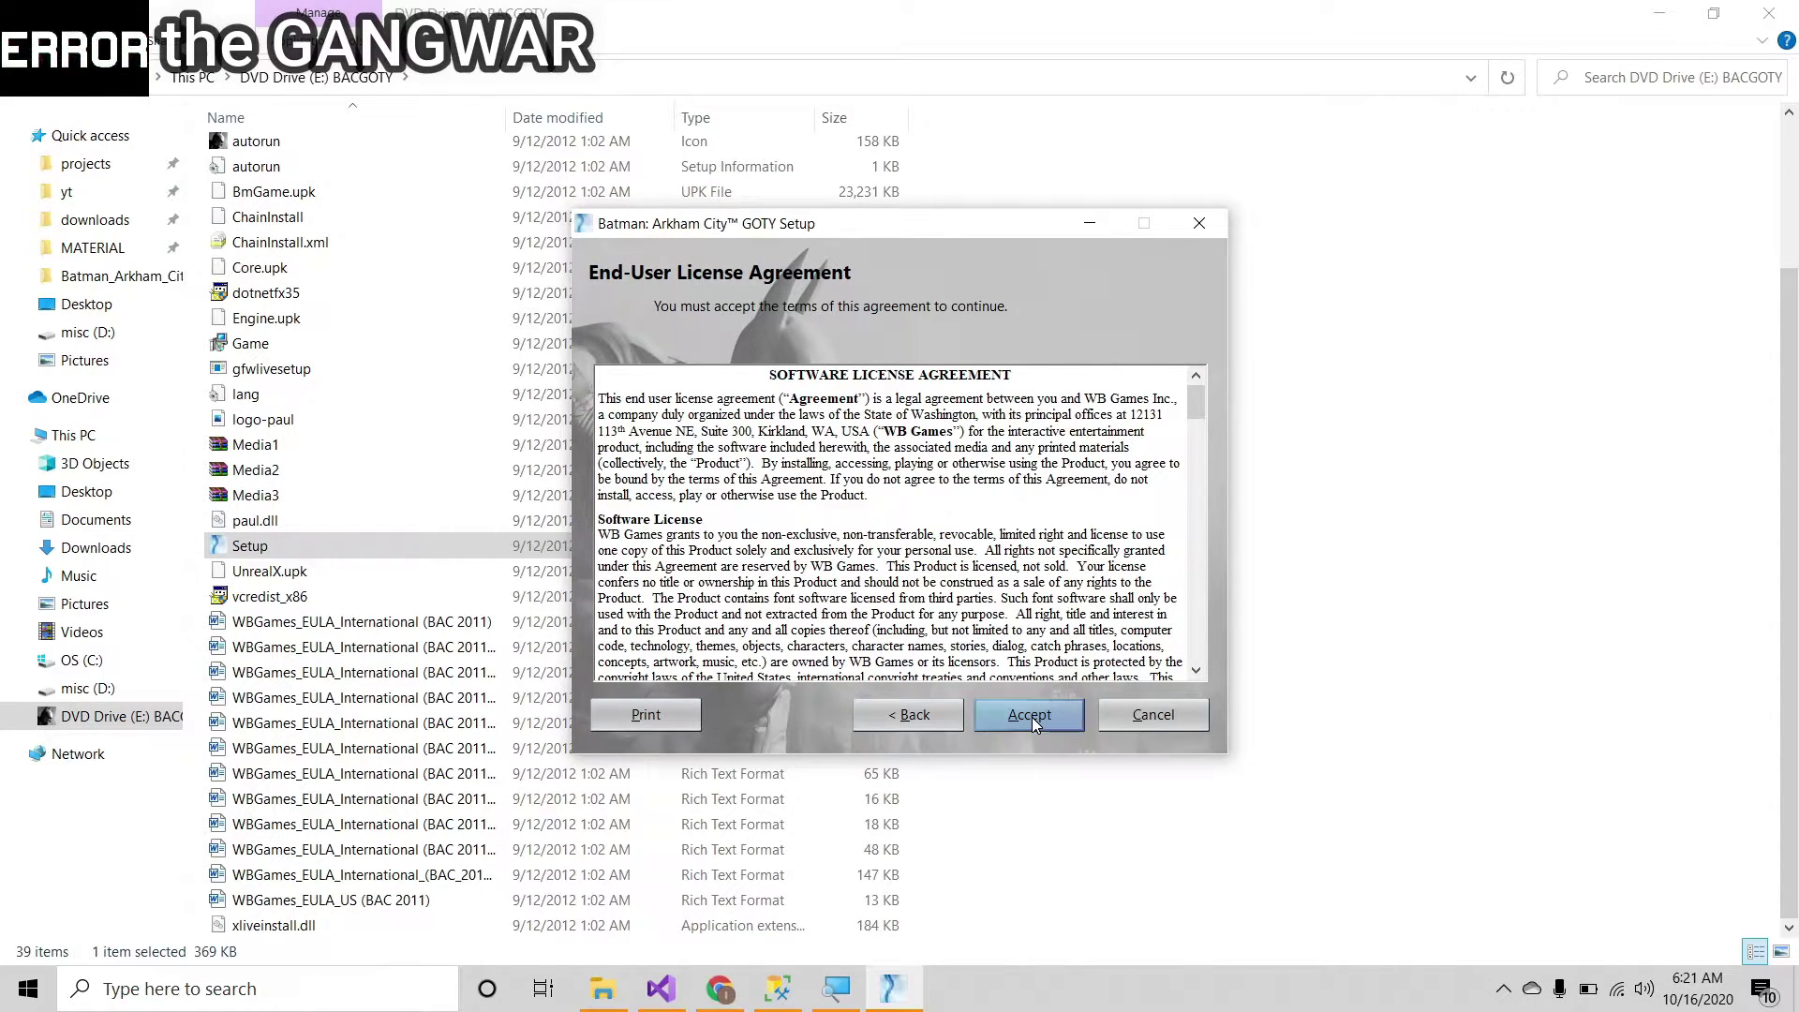
# Accept the license, enter the product key and begin installing the game
pyautogui.click(1031, 717)
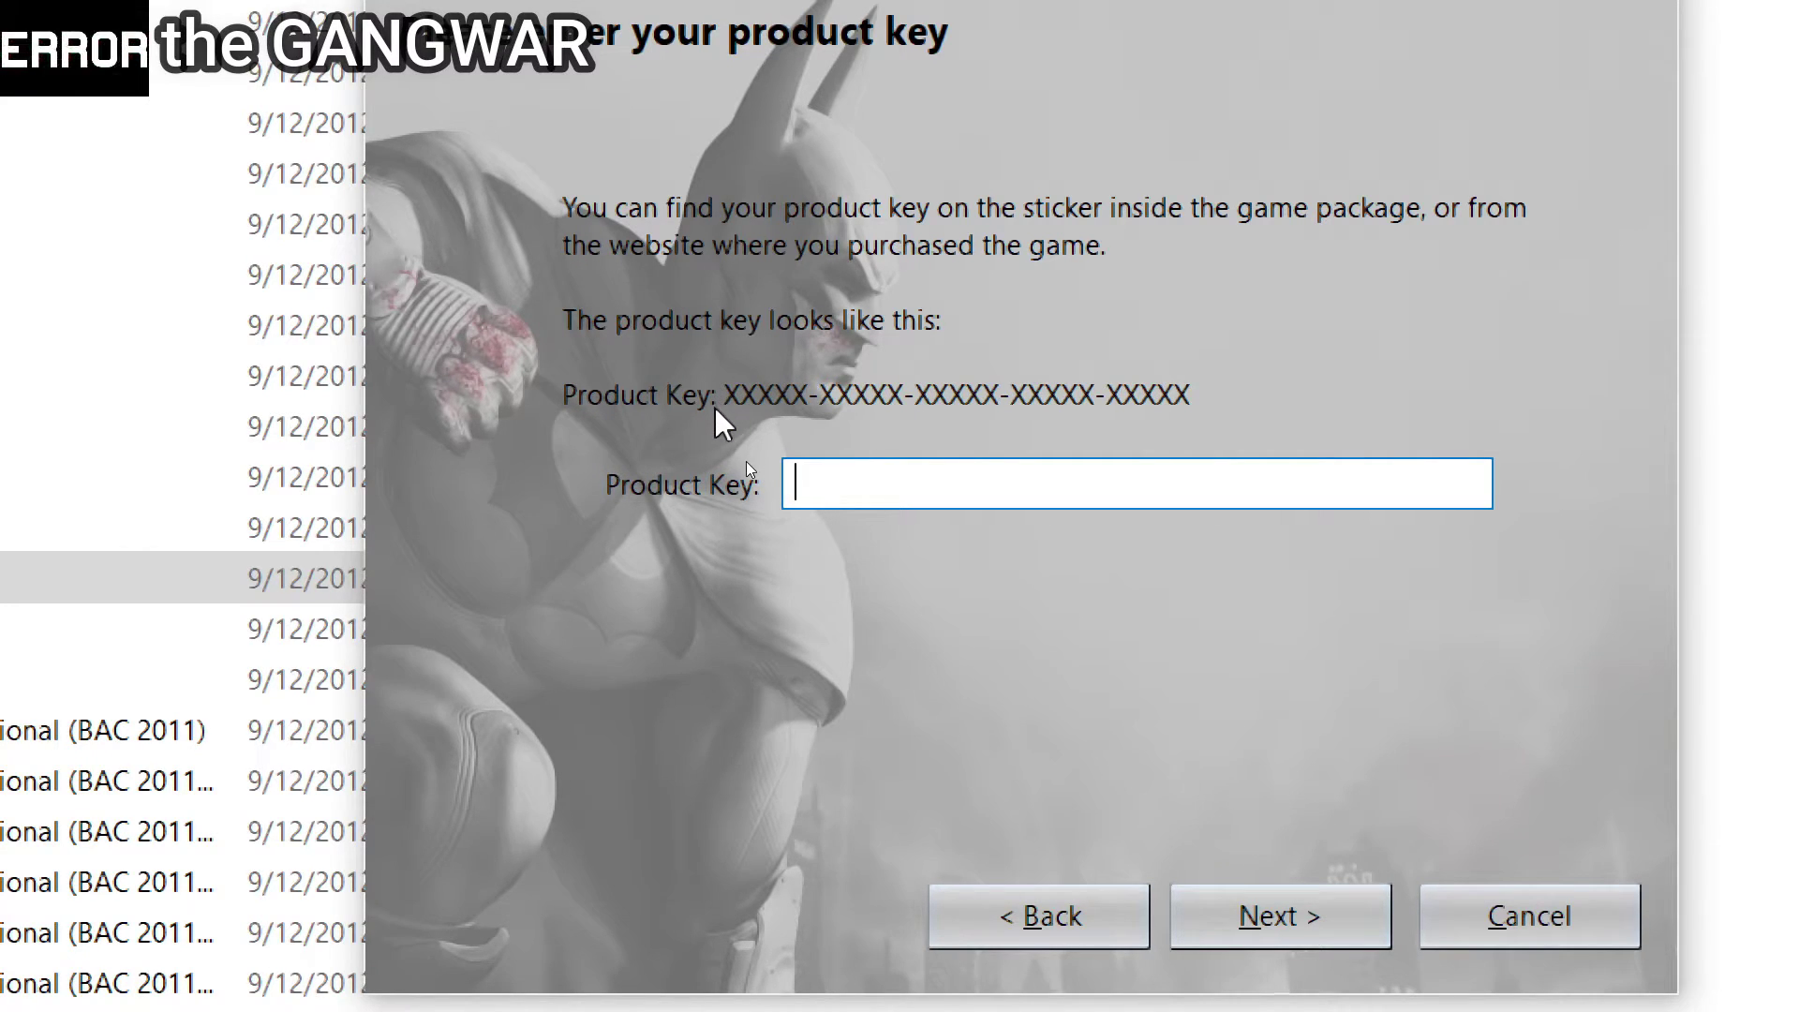
pyautogui.write('XXXXX-XXXX')
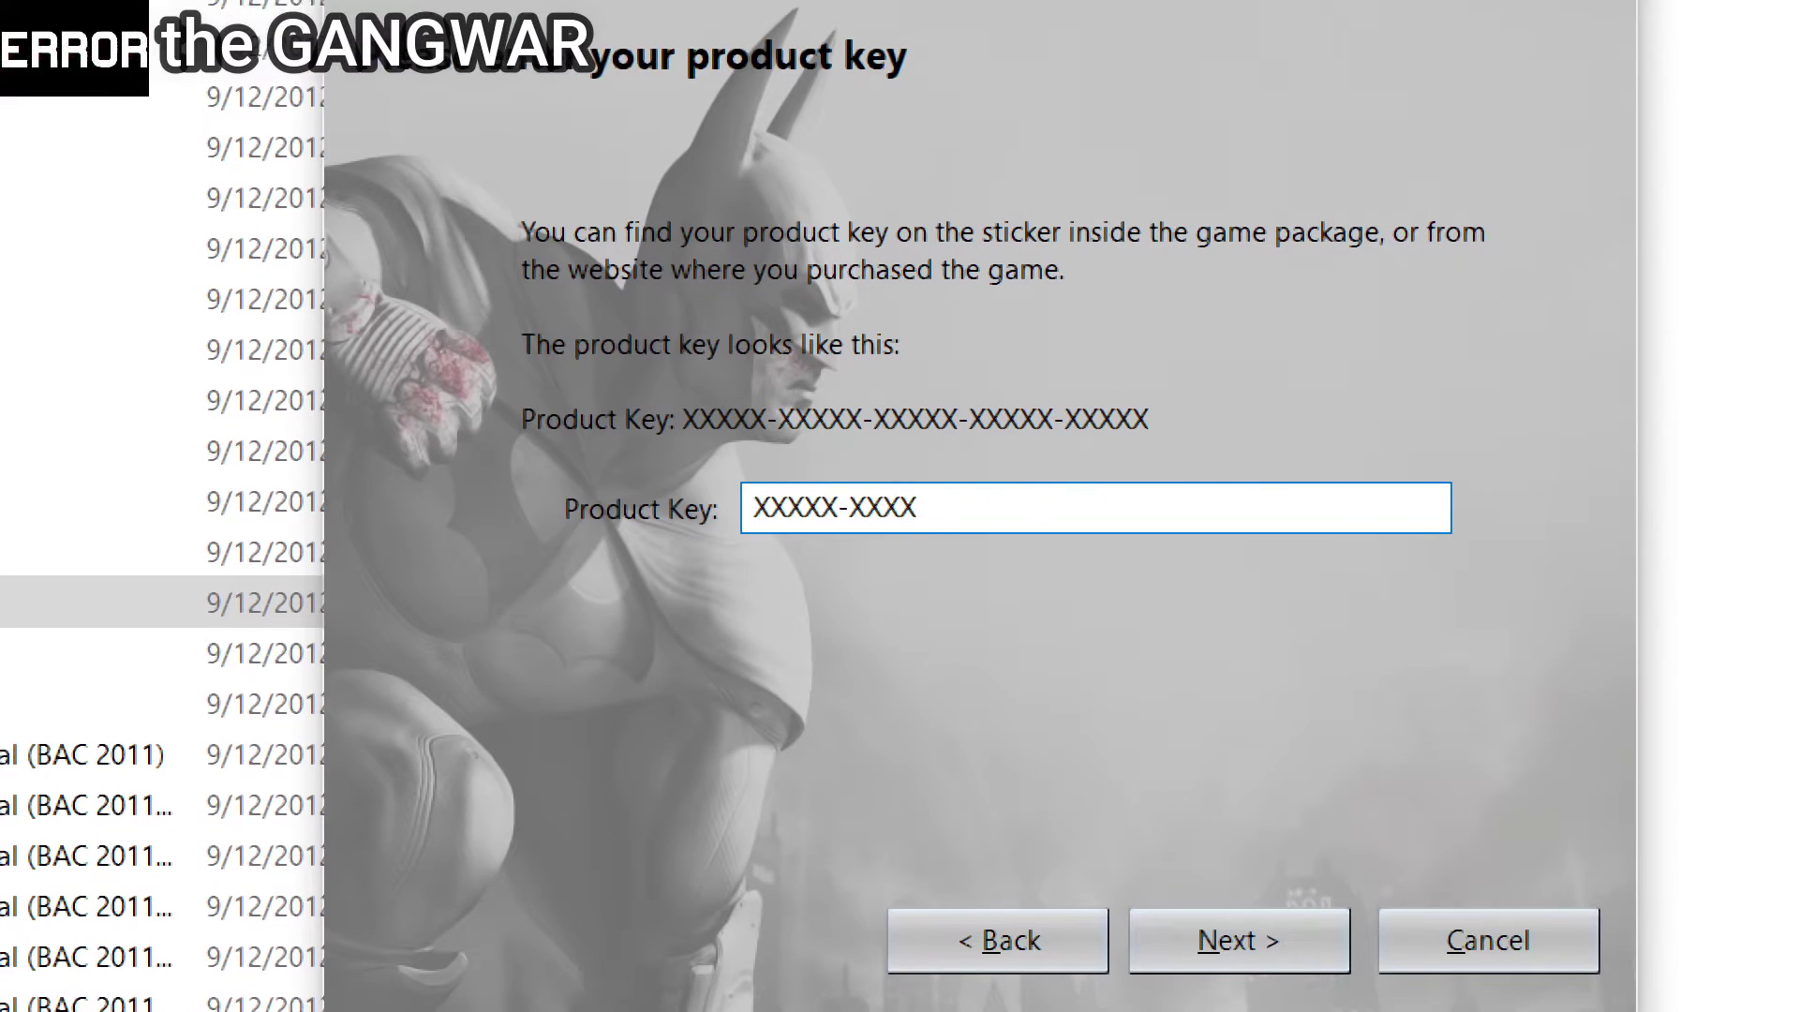
pyautogui.write('X-XXXXX-XXXXX-XXXXX')
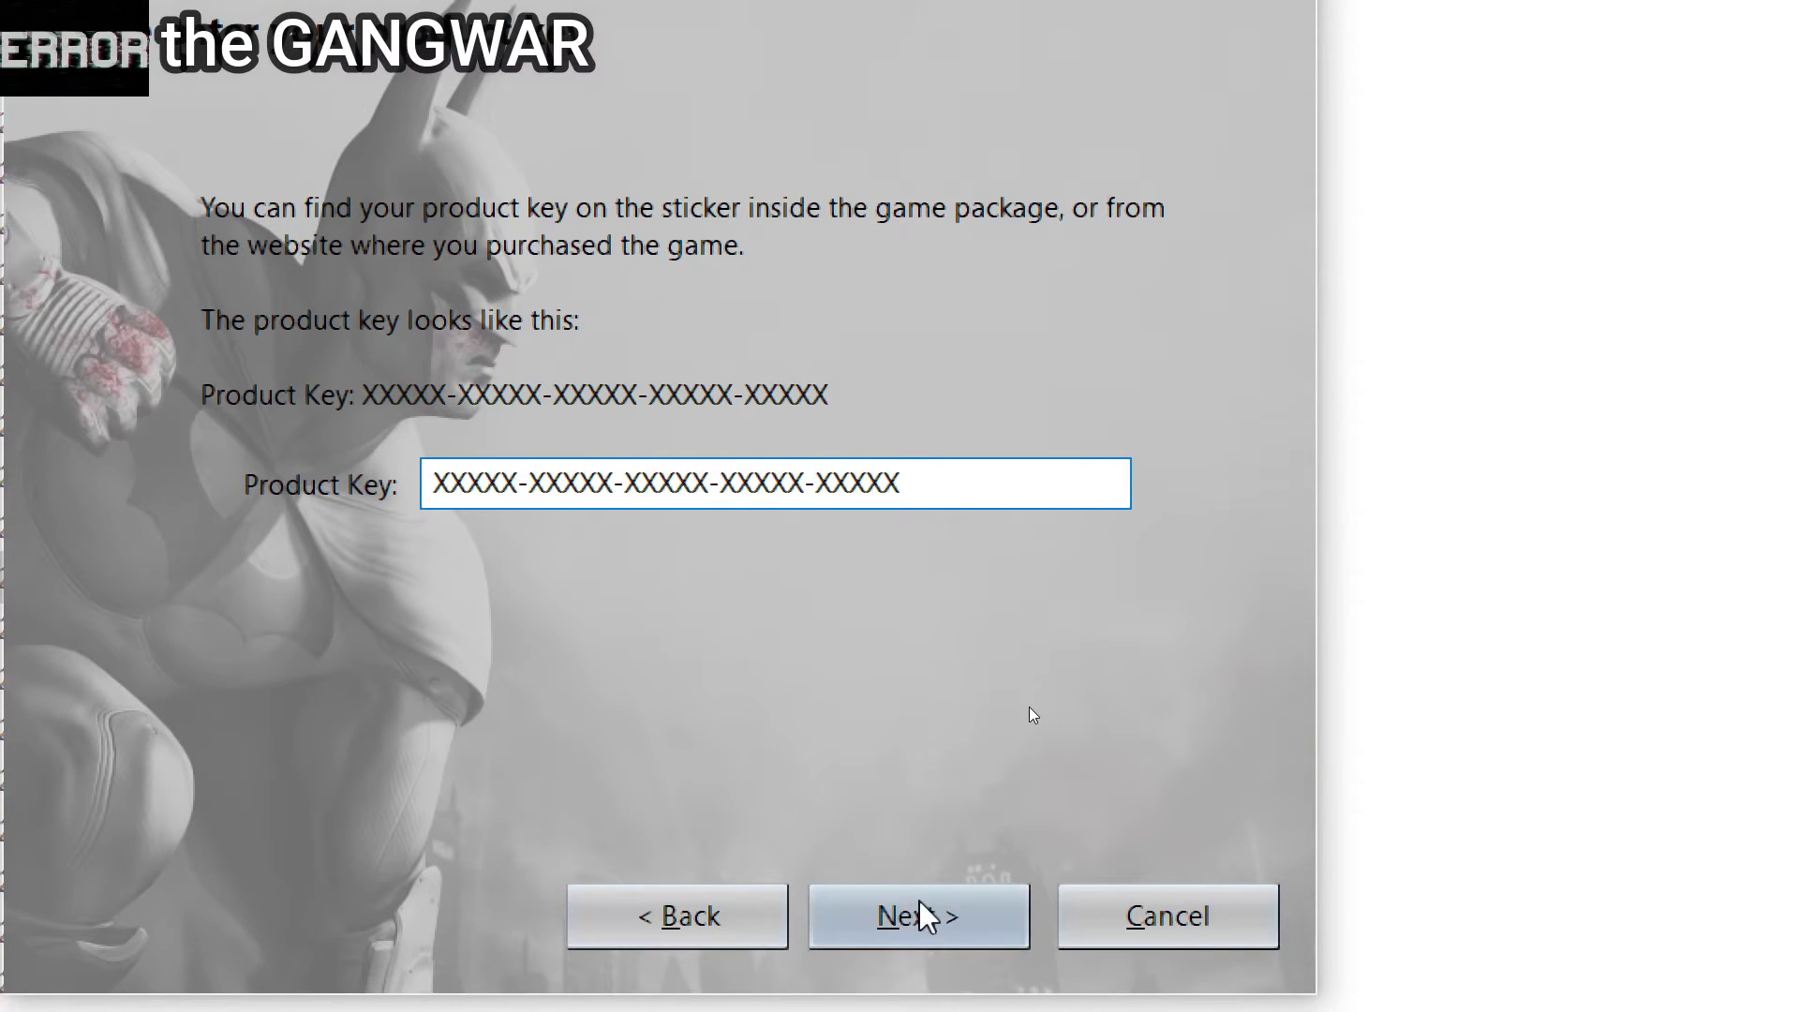
pyautogui.click(918, 901)
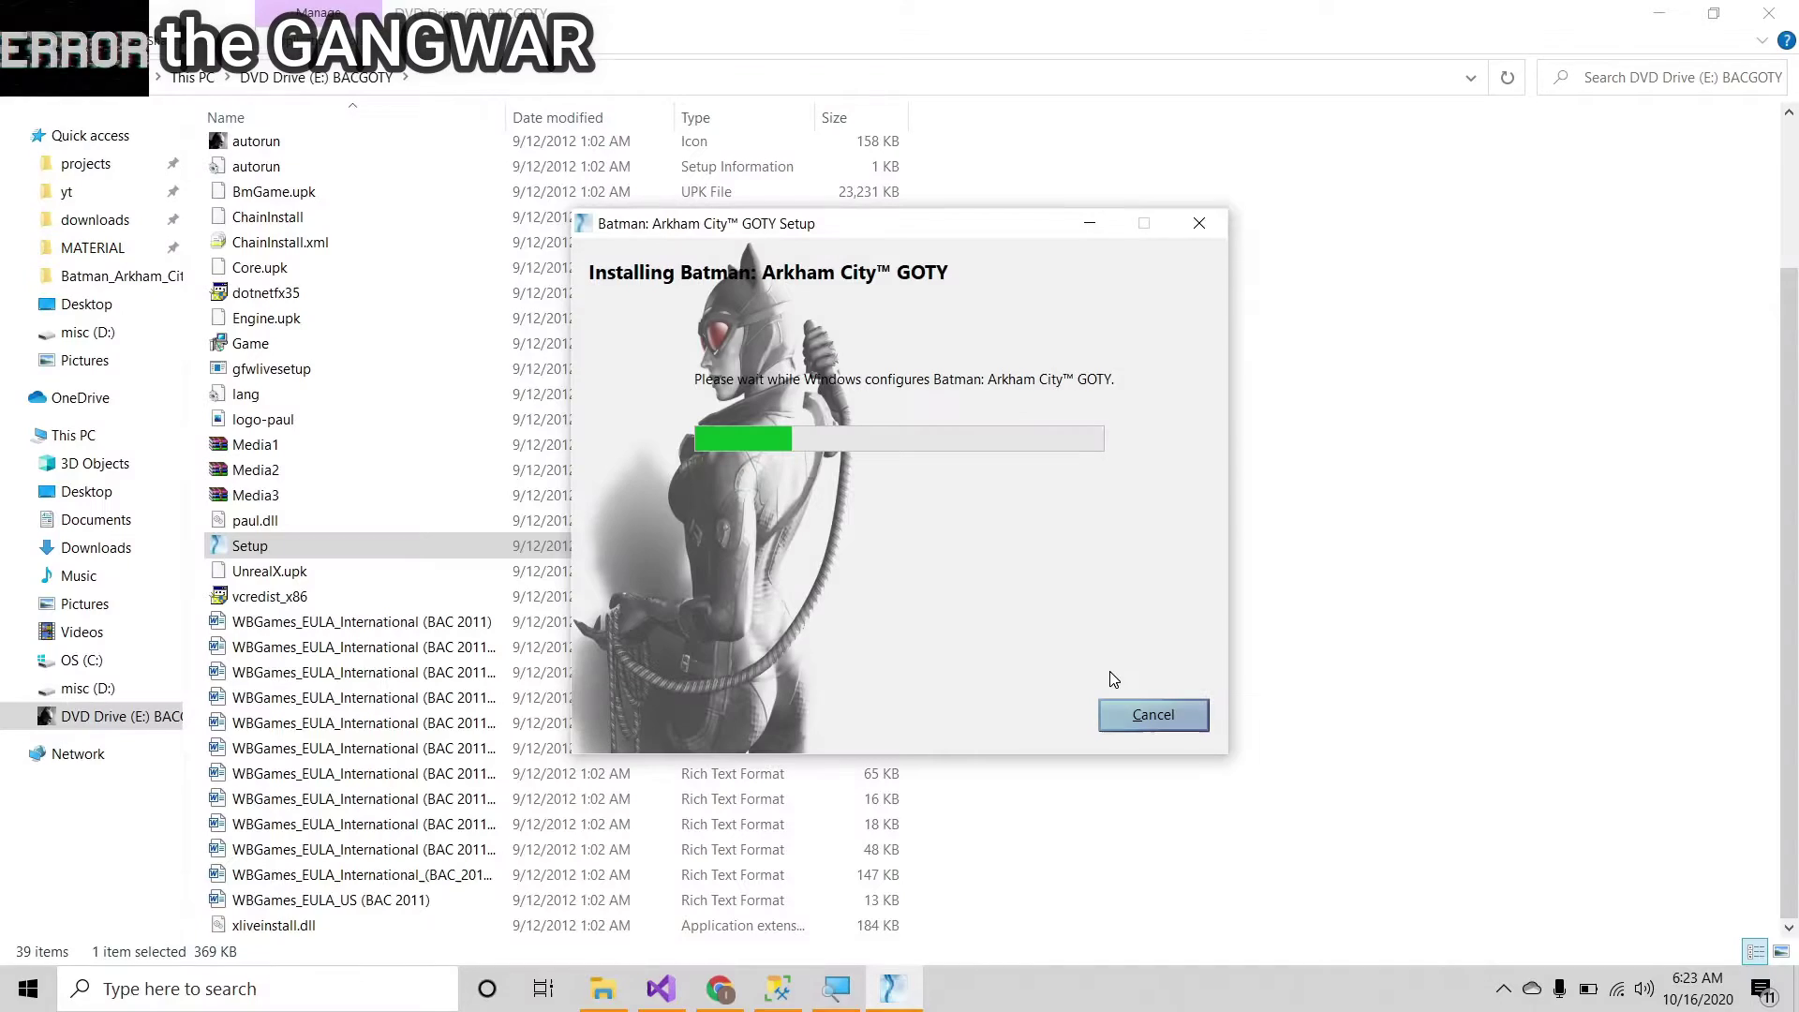